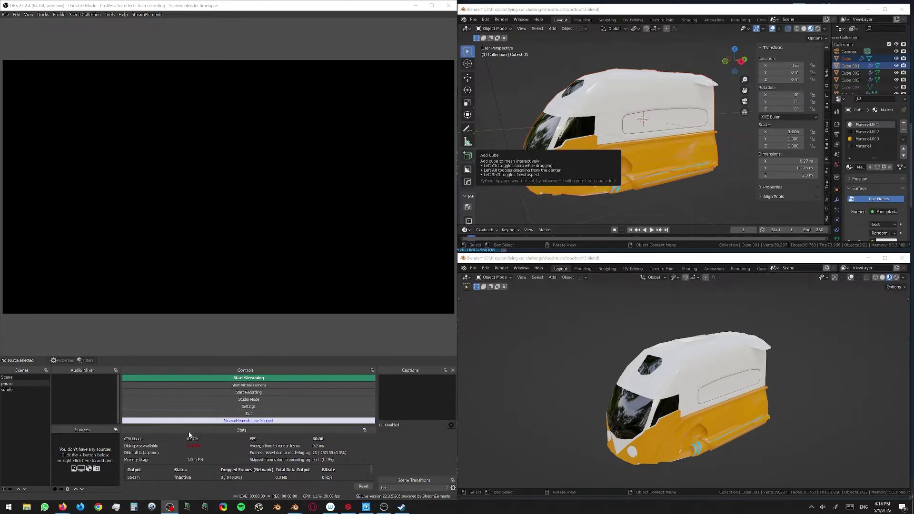
Orbit the truck in both Blender windows in turn and select the Window Capture source in the OBS preview to compare what is captured
{"action": "left_click", "coordinate": [647, 14]}
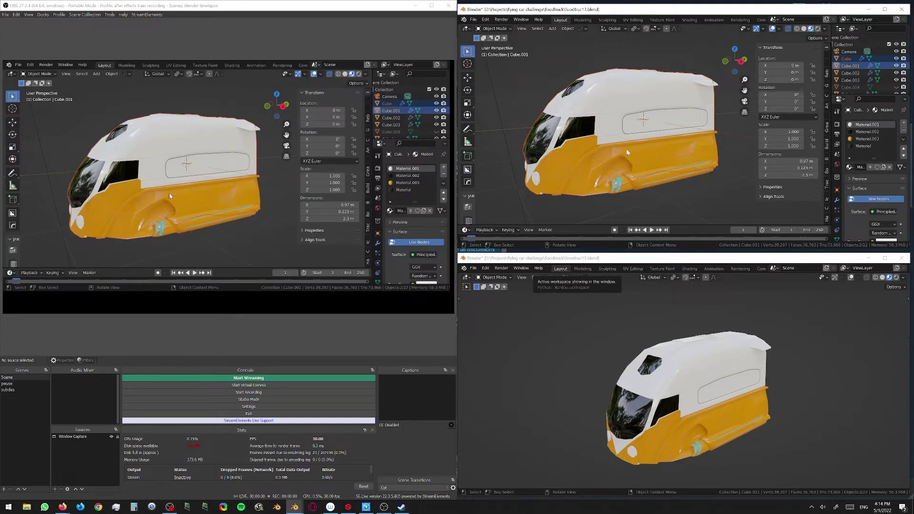
{"action": "left_click_drag", "start_coordinate": [639, 68], "coordinate": [682, 215]}
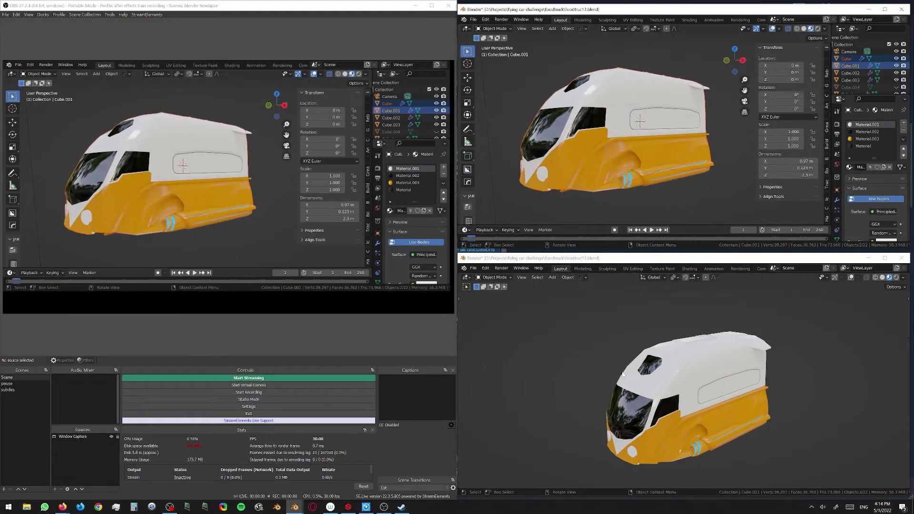
{"action": "left_click", "coordinate": [109, 145]}
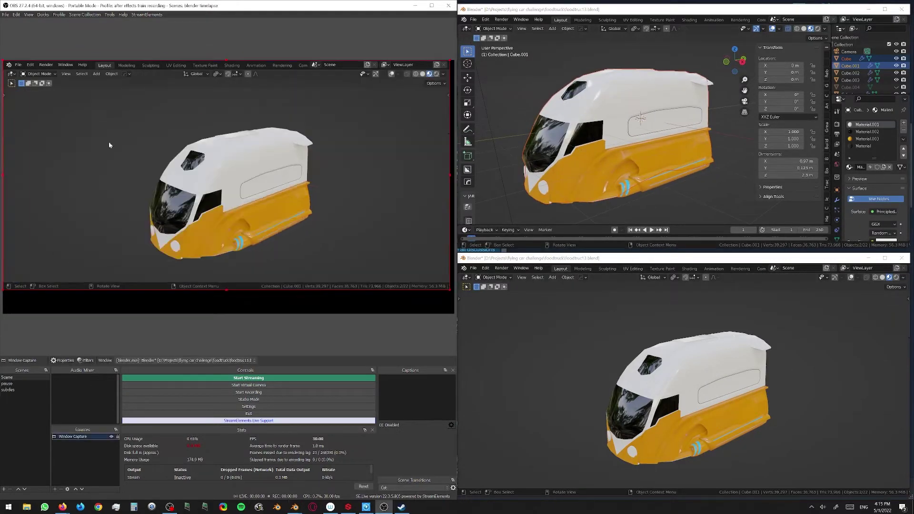
{"action": "left_click_drag", "start_coordinate": [598, 399], "coordinate": [637, 415]}
{"action": "mouse_move", "coordinate": [721, 429]}
{"action": "left_mouse_down"}
{"action": "mouse_move", "coordinate": [708, 411]}
{"action": "mouse_move", "coordinate": [708, 427]}
{"action": "mouse_move", "coordinate": [711, 400]}
{"action": "mouse_move", "coordinate": [704, 405]}
{"action": "mouse_move", "coordinate": [815, 431]}
{"action": "mouse_move", "coordinate": [780, 421]}
{"action": "mouse_move", "coordinate": [687, 435]}
{"action": "mouse_move", "coordinate": [631, 429]}
{"action": "mouse_move", "coordinate": [724, 428]}
{"action": "left_mouse_up"}
{"action": "scroll", "coordinate": [709, 428], "scroll_direction": "up", "scroll_amount": 1}
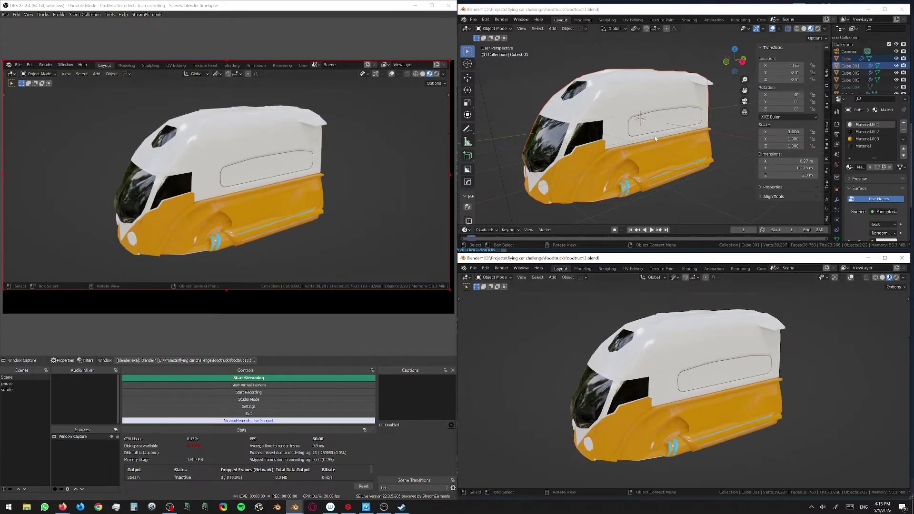
Try moving the side and rear vertices of the truck's Cube body with proportional editing in Edit Mode, cancelling each move
{"action": "left_click", "coordinate": [610, 156]}
{"action": "key", "text": "Tab"}
{"action": "left_click_drag", "start_coordinate": [584, 111], "coordinate": [668, 171]}
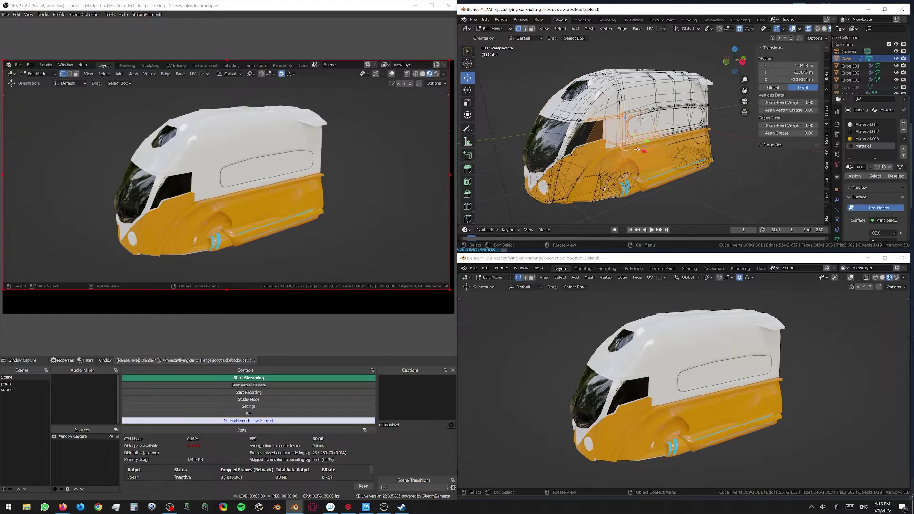
{"action": "key", "text": "g"}
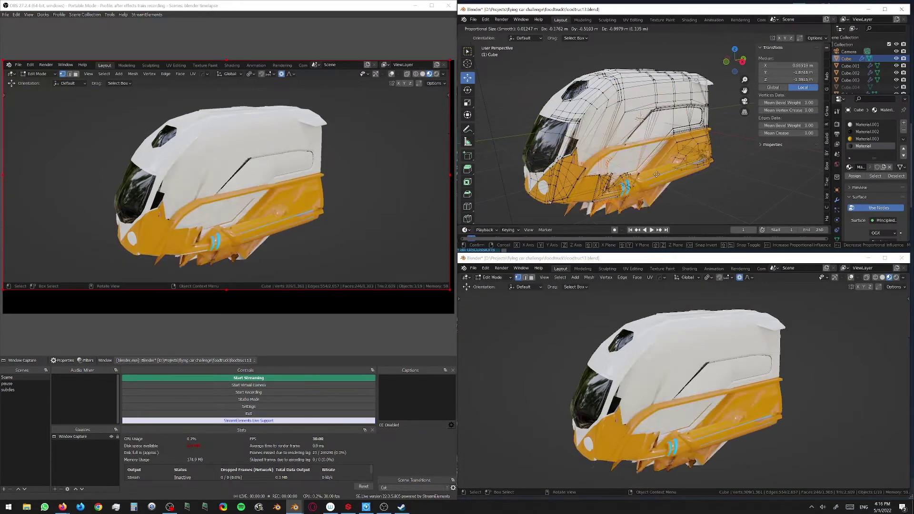
{"action": "right_click", "coordinate": [656, 164]}
{"action": "left_click_drag", "start_coordinate": [678, 114], "coordinate": [718, 140]}
{"action": "key", "text": "g"}
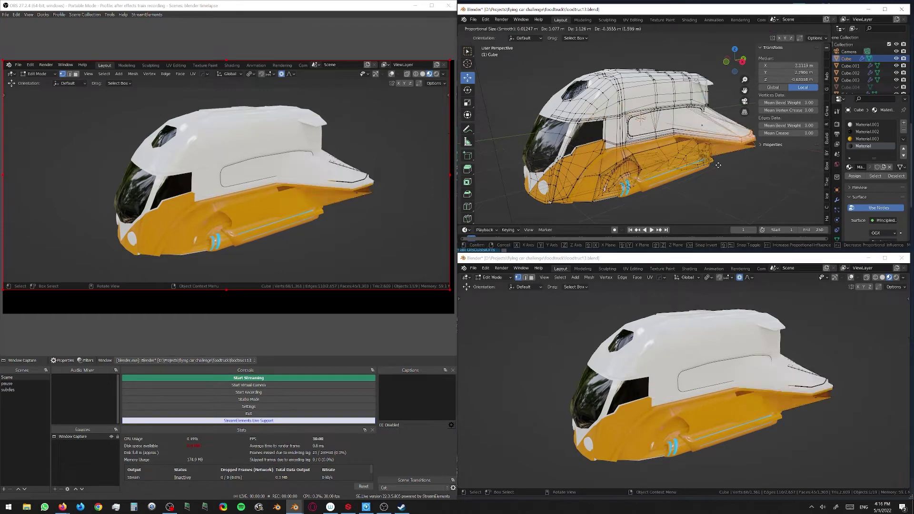
{"action": "right_click", "coordinate": [609, 134]}
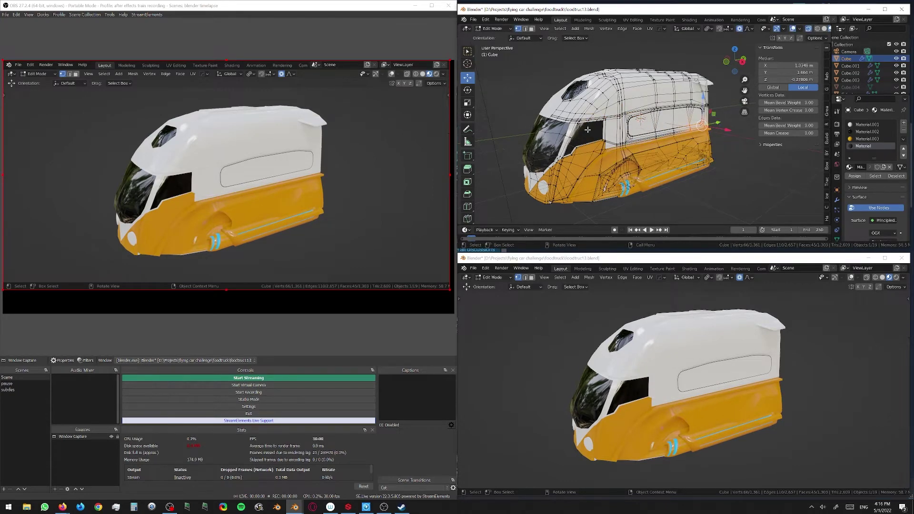
{"action": "key", "text": "Tab"}
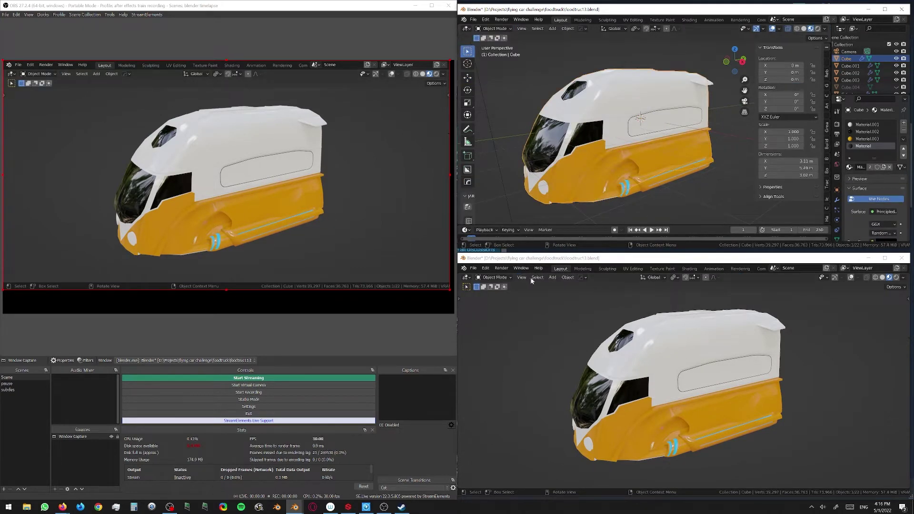
View the truck full screen in each of the two Blender windows, restoring each window's size
{"action": "double_click", "coordinate": [713, 13]}
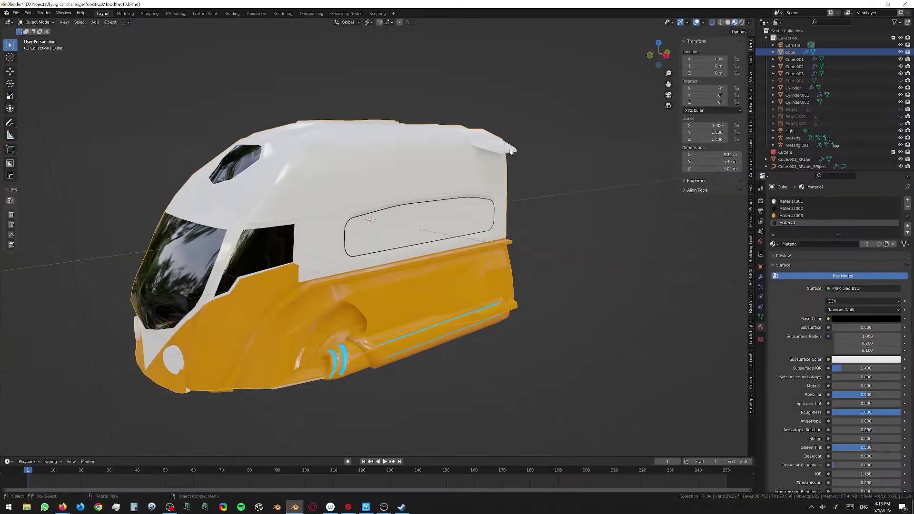
{"action": "left_click_drag", "start_coordinate": [397, 254], "coordinate": [374, 269]}
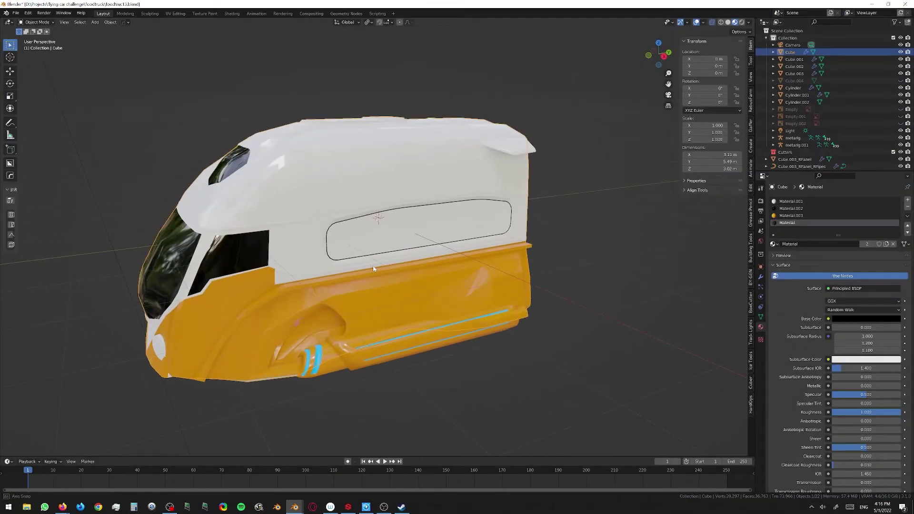
{"action": "double_click", "coordinate": [506, 8]}
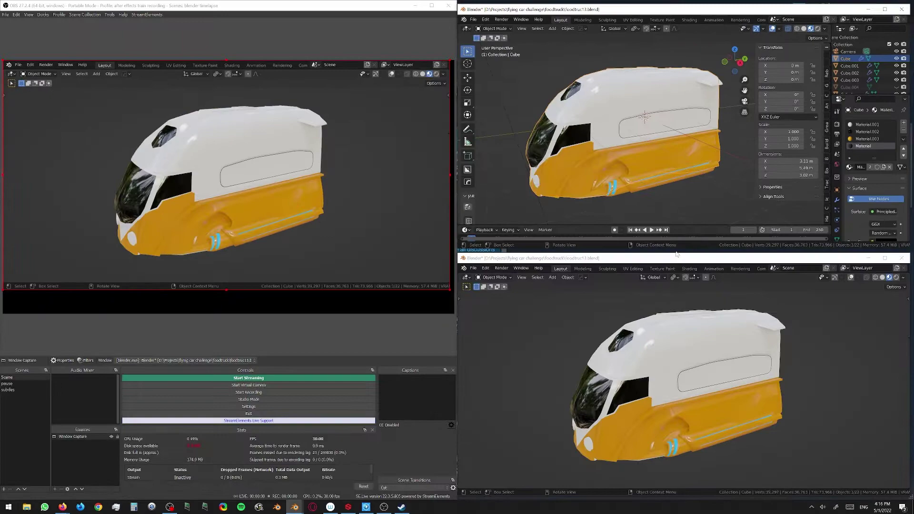
{"action": "left_click_drag", "start_coordinate": [667, 265], "coordinate": [469, 212]}
{"action": "double_click", "coordinate": [468, 212]}
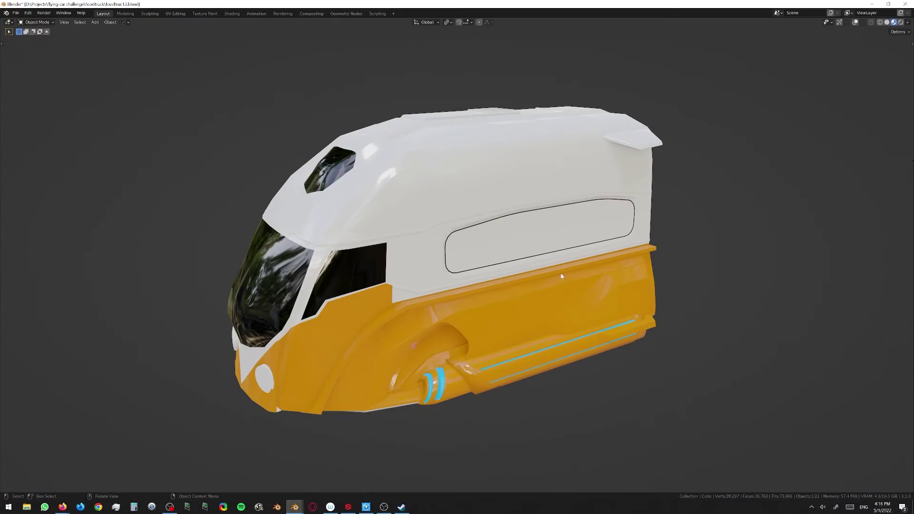
{"action": "left_click_drag", "start_coordinate": [407, 4], "coordinate": [686, 296]}
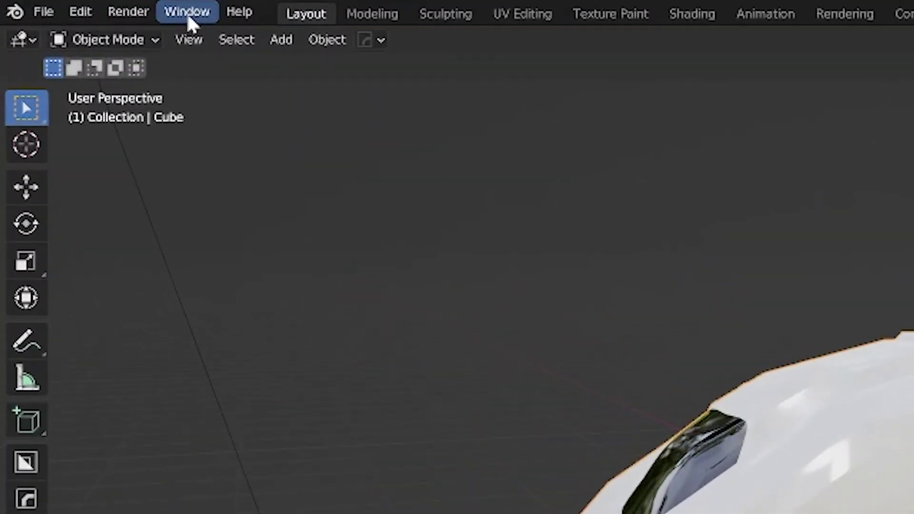
Open a new main window from the full-interface Blender window and orbit the truck in it
{"action": "left_click", "coordinate": [521, 19]}
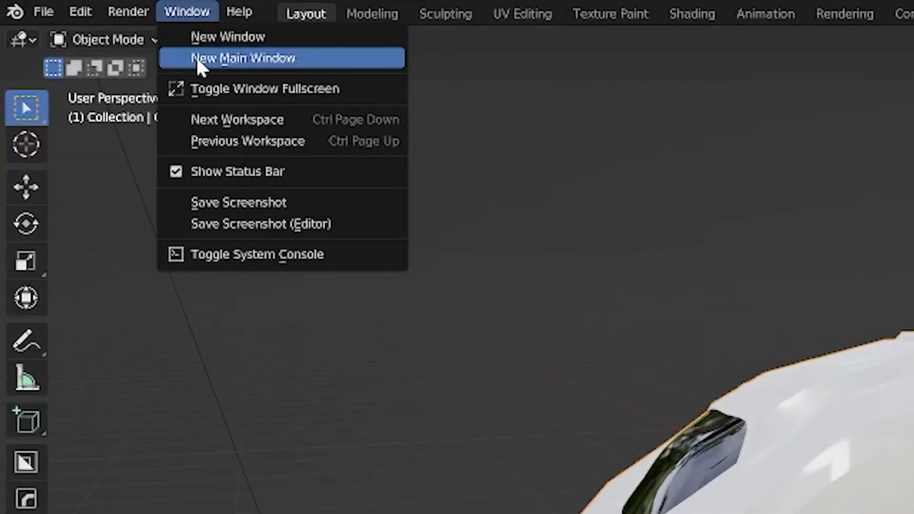
{"action": "left_click", "coordinate": [224, 66]}
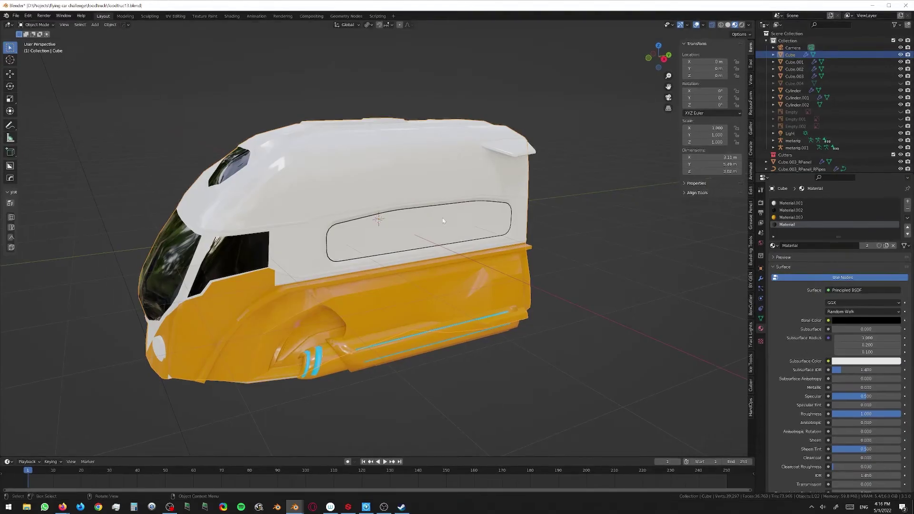
{"action": "left_click_drag", "start_coordinate": [401, 246], "coordinate": [421, 255]}
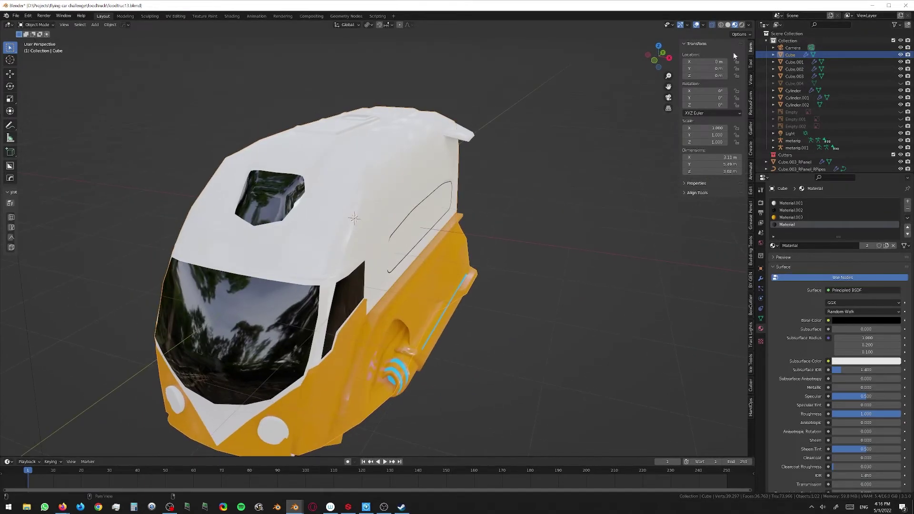
Join the Outliner and Timeline areas away in the new main window, leaving only the 3D viewport and the Properties editor
{"action": "right_click", "coordinate": [755, 82]}
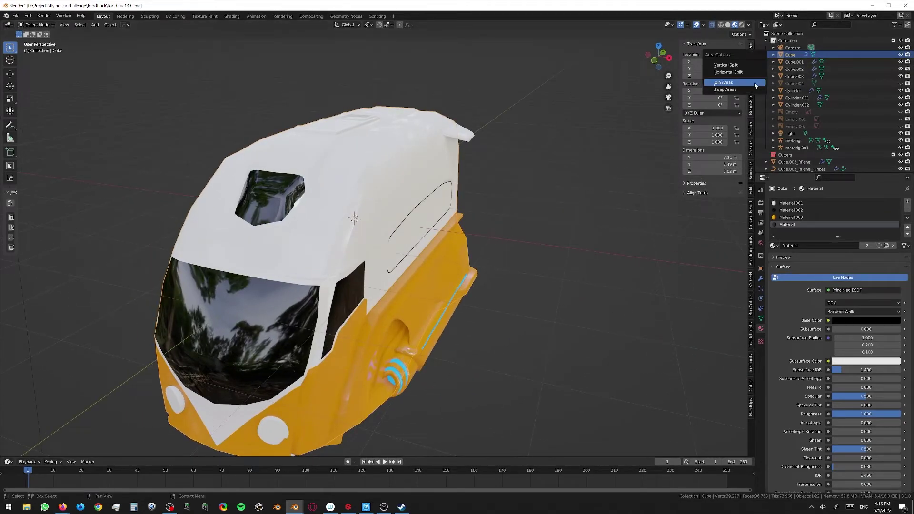
{"action": "left_click", "coordinate": [731, 89]}
{"action": "left_click", "coordinate": [659, 203]}
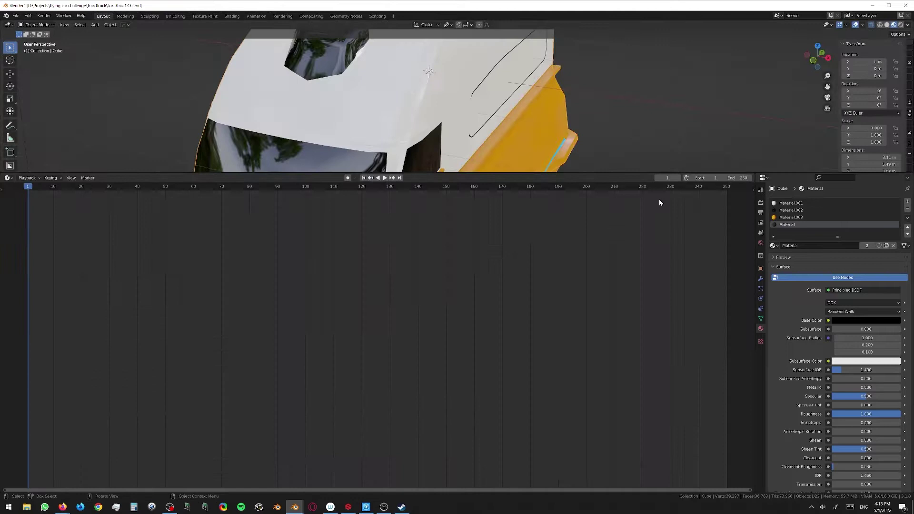
{"action": "right_click", "coordinate": [629, 173]}
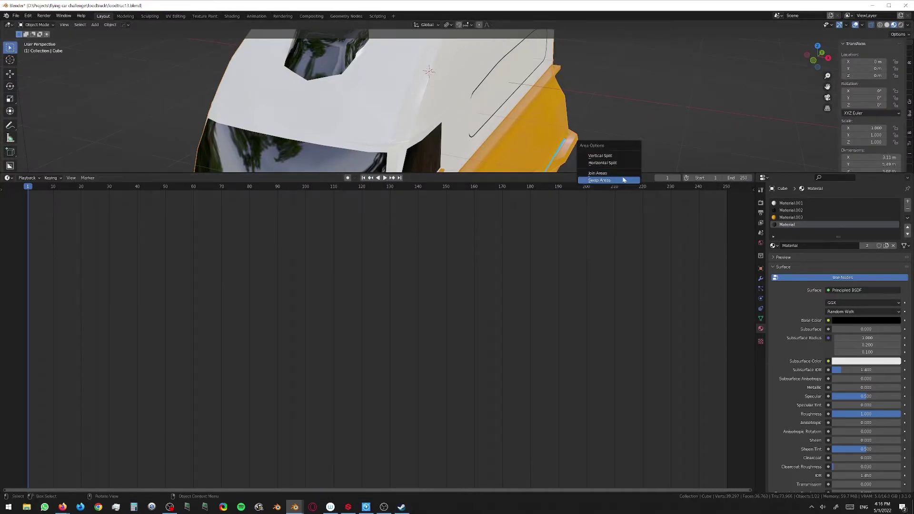
{"action": "left_click", "coordinate": [624, 180]}
{"action": "left_click", "coordinate": [595, 293]}
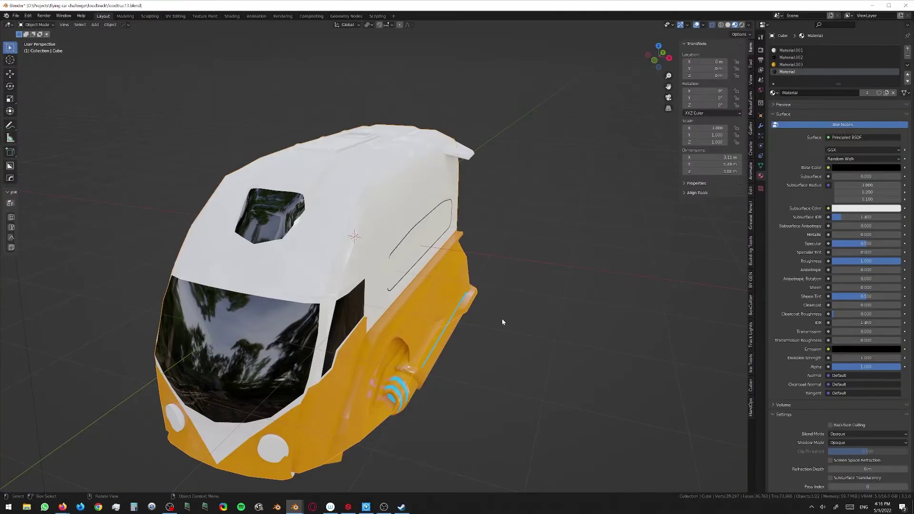
{"action": "left_click_drag", "start_coordinate": [550, 311], "coordinate": [452, 383]}
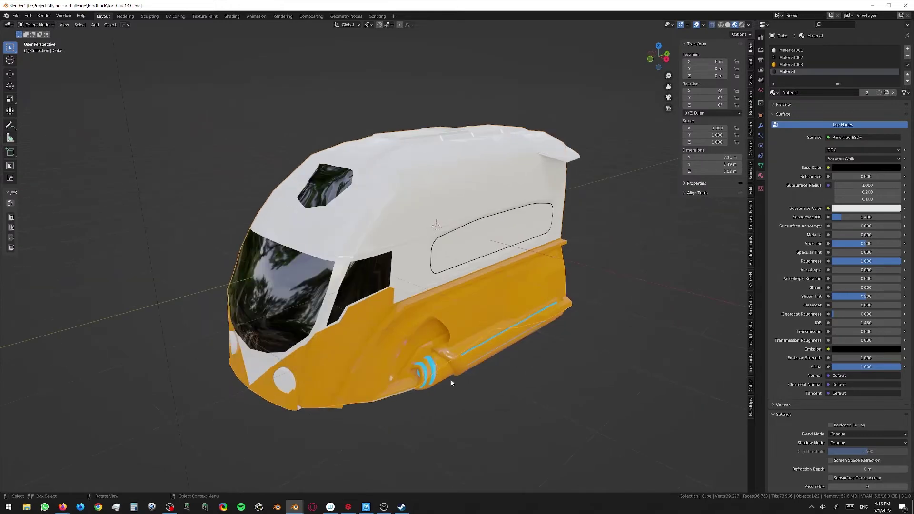
Close the new main window and return to the original Blender window with the full interface
{"action": "mouse_move", "coordinate": [295, 506]}
{"action": "left_click", "coordinate": [403, 454]}
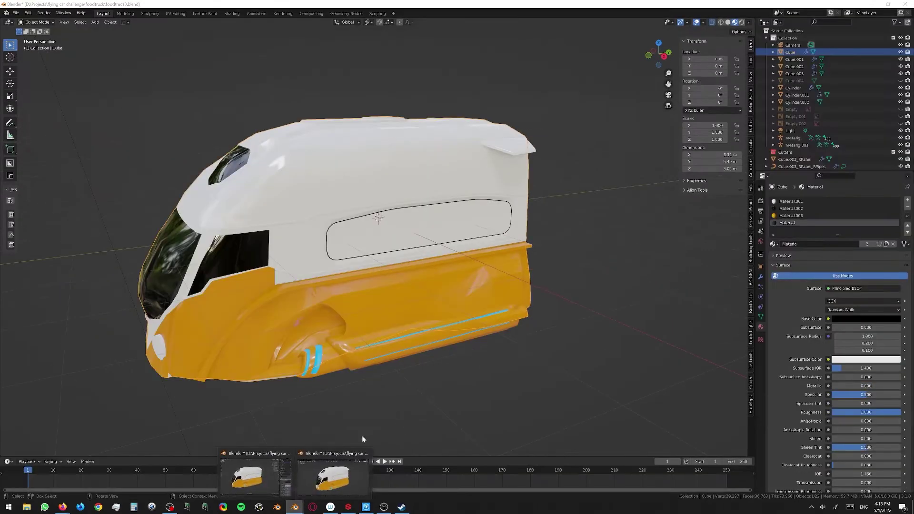
{"action": "left_click", "coordinate": [273, 481]}
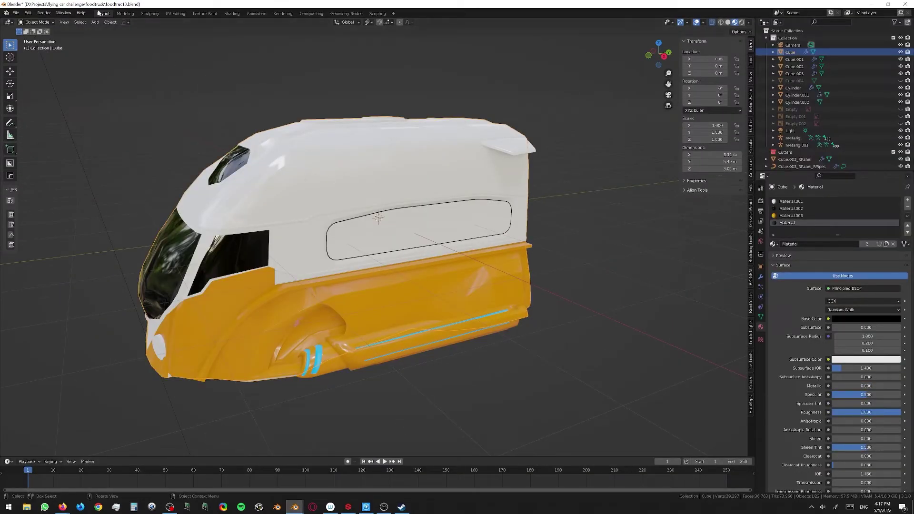
Open a plain new window showing only the 3D viewport, reposition it over the main window, and close it
{"action": "left_click", "coordinate": [58, 14]}
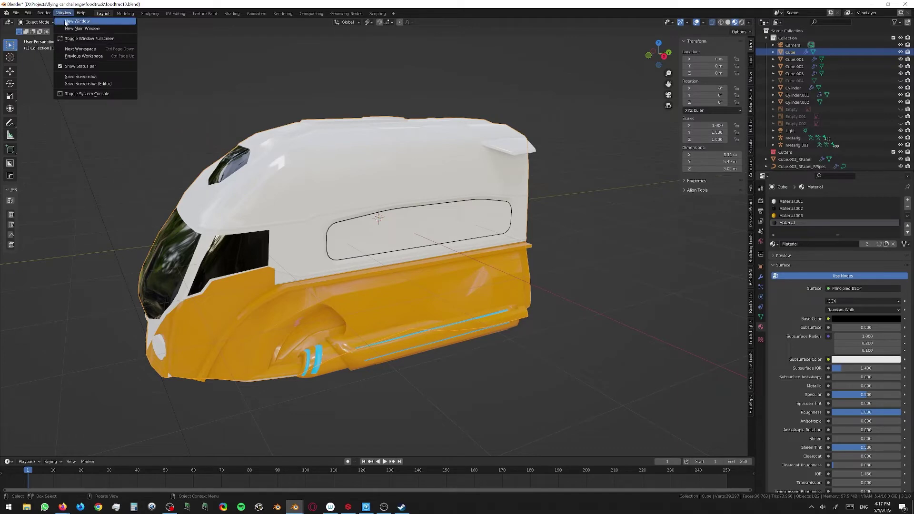
{"action": "left_click", "coordinate": [66, 22]}
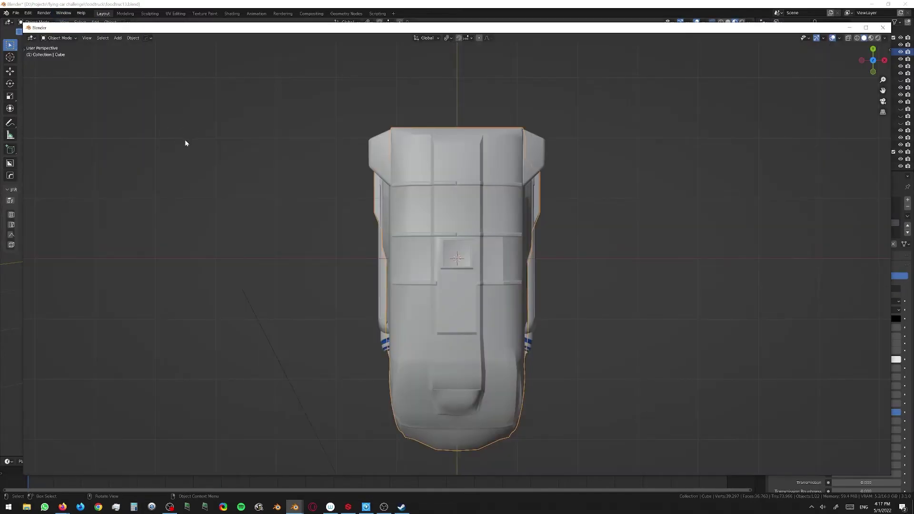
{"action": "left_click_drag", "start_coordinate": [475, 304], "coordinate": [437, 226]}
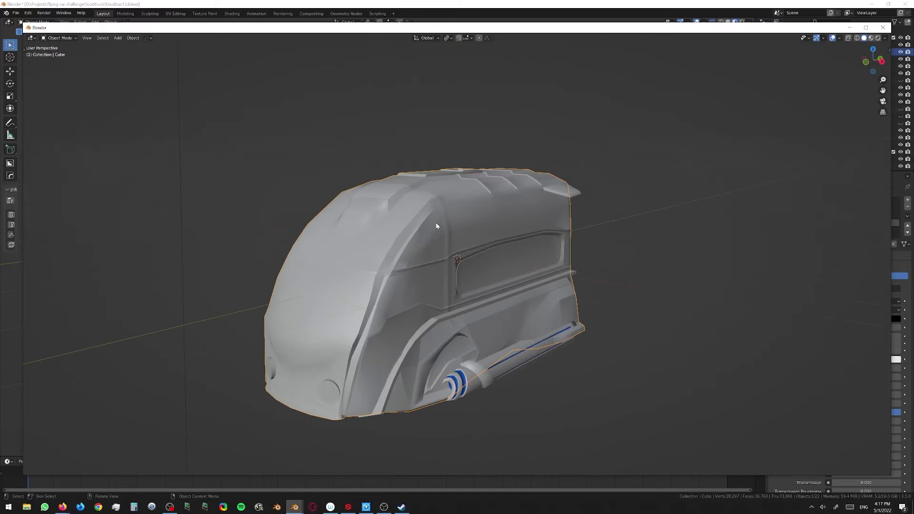
{"action": "left_click_drag", "start_coordinate": [426, 284], "coordinate": [442, 265]}
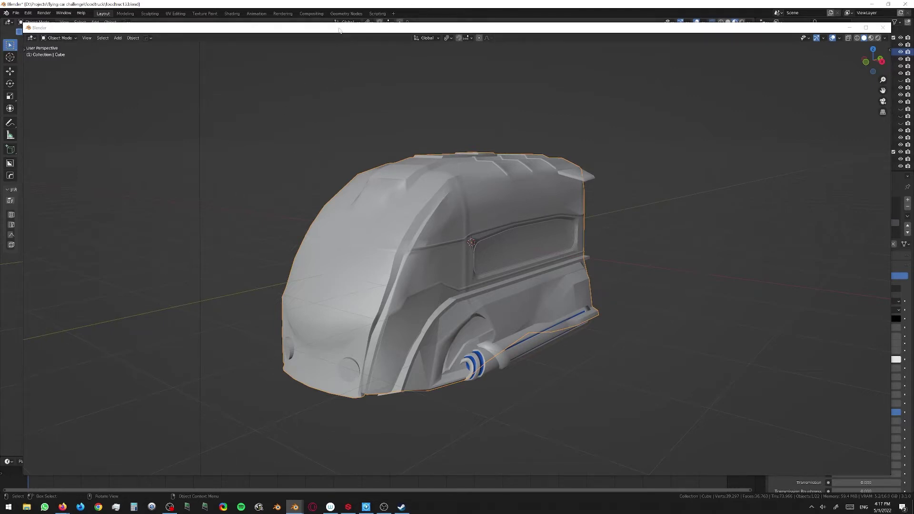
{"action": "left_click_drag", "start_coordinate": [340, 30], "coordinate": [420, 171]}
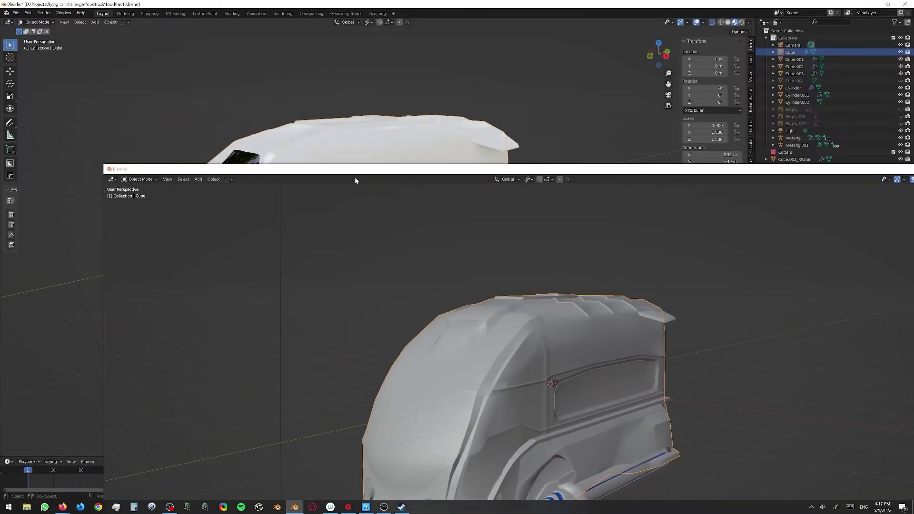
{"action": "left_click_drag", "start_coordinate": [351, 165], "coordinate": [296, 67]}
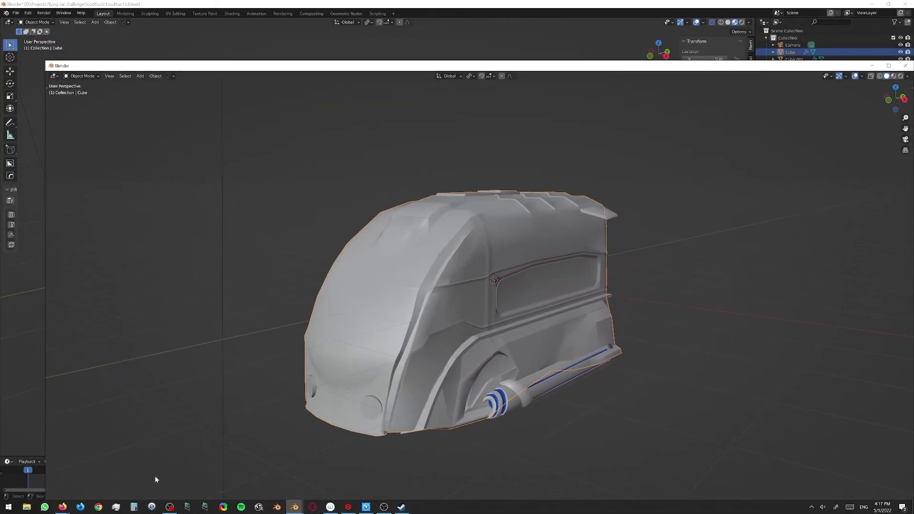
{"action": "left_click", "coordinate": [901, 68]}
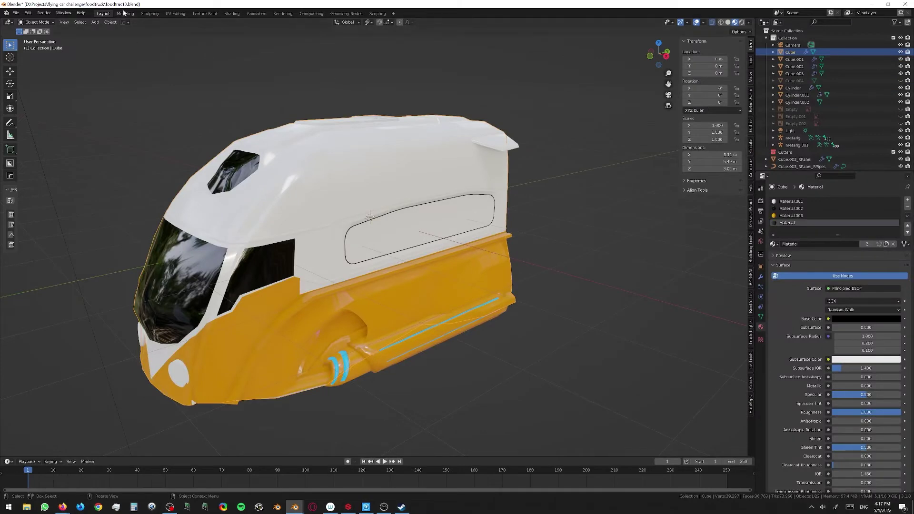
Switch to the OBS Studio window that captures the second Blender window
{"action": "left_click", "coordinate": [171, 507]}
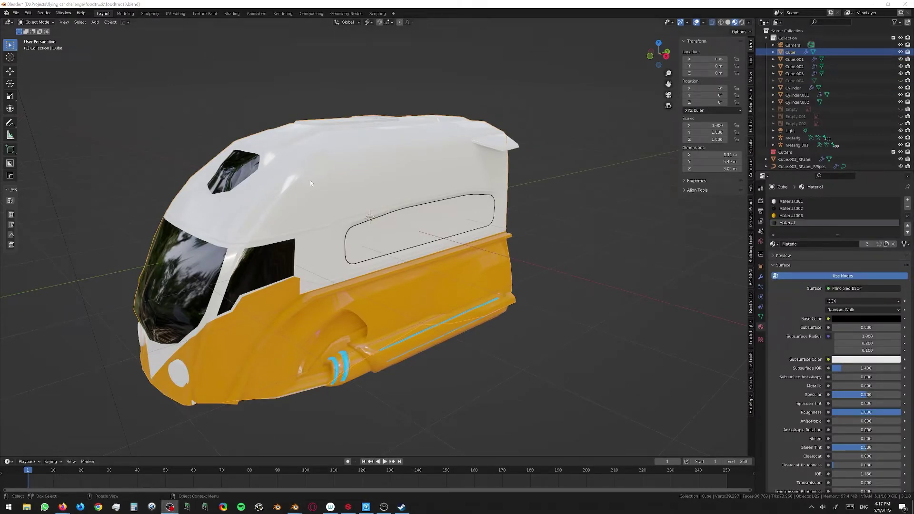
{"action": "left_click_drag", "start_coordinate": [324, 180], "coordinate": [330, 177]}
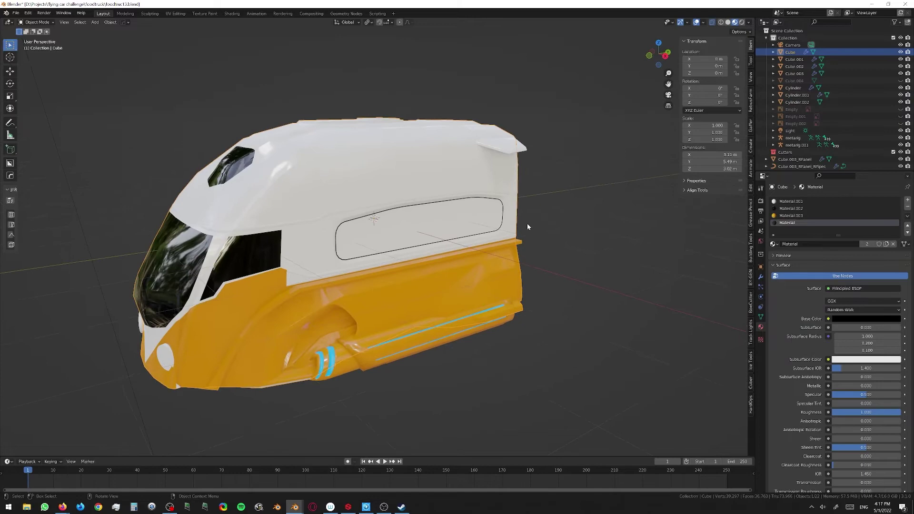
{"action": "left_click", "coordinate": [170, 508]}
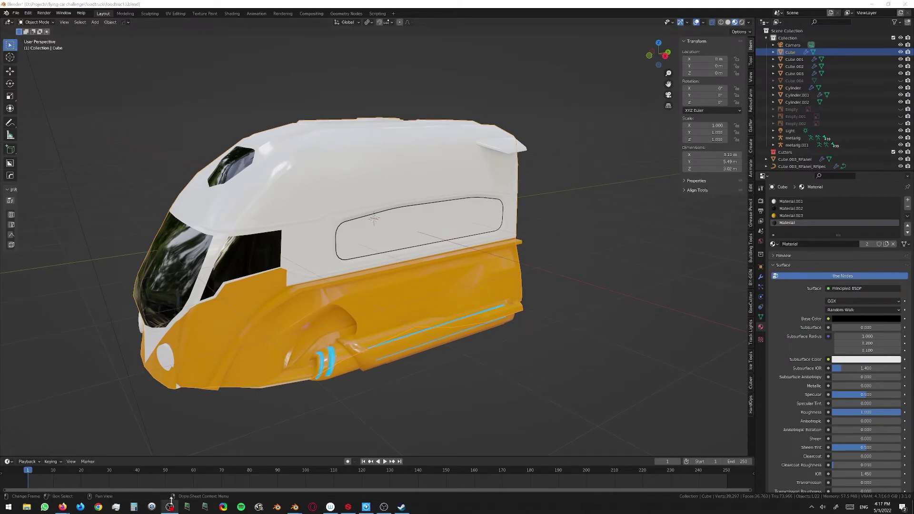
{"action": "left_click", "coordinate": [384, 509]}
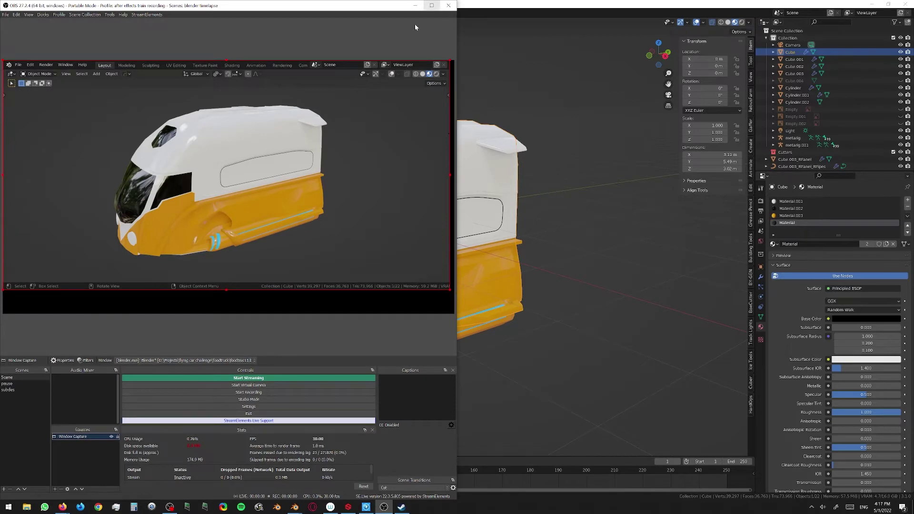
Maximize the OBS window, open the Advanced Scene Switcher and start it
{"action": "left_click", "coordinate": [432, 5]}
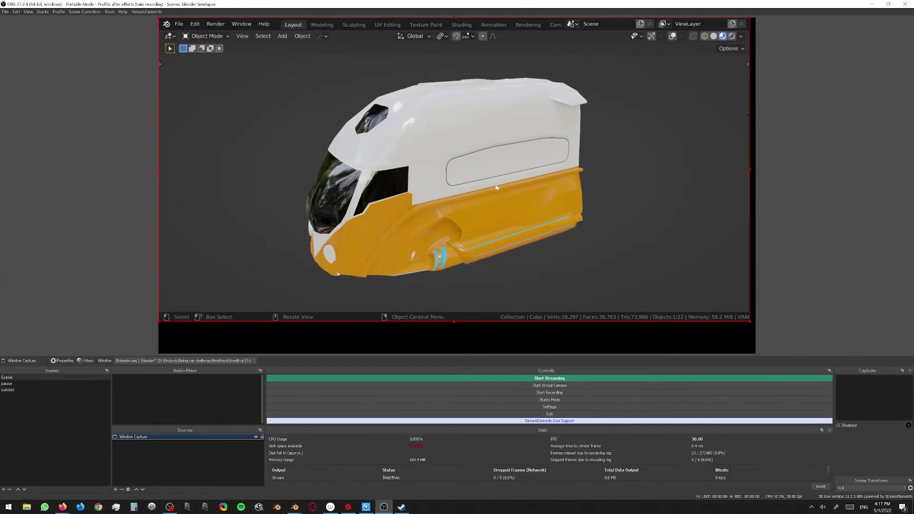
{"action": "left_click", "coordinate": [109, 12]}
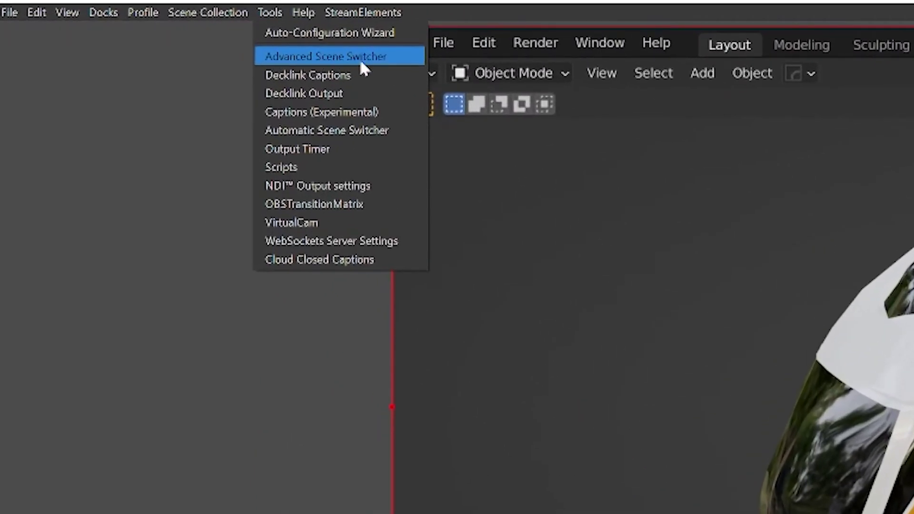
{"action": "left_click", "coordinate": [329, 56]}
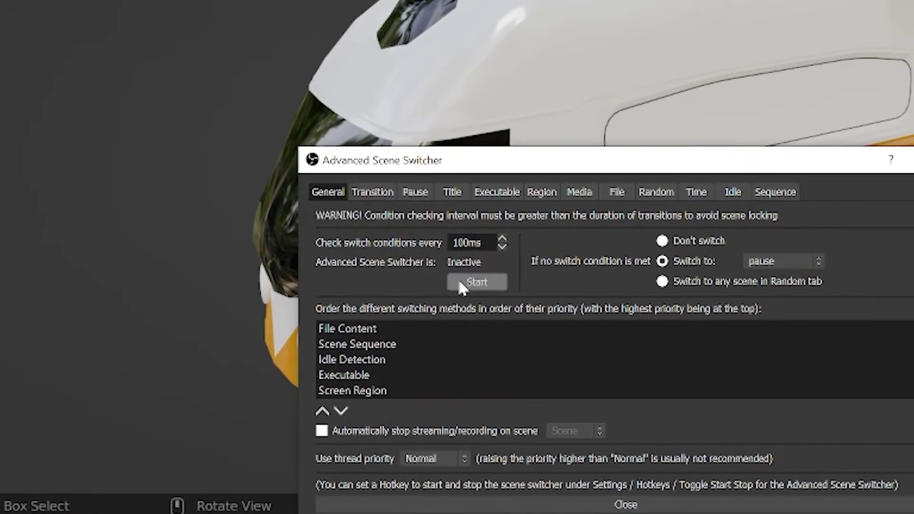
{"action": "left_click", "coordinate": [632, 365]}
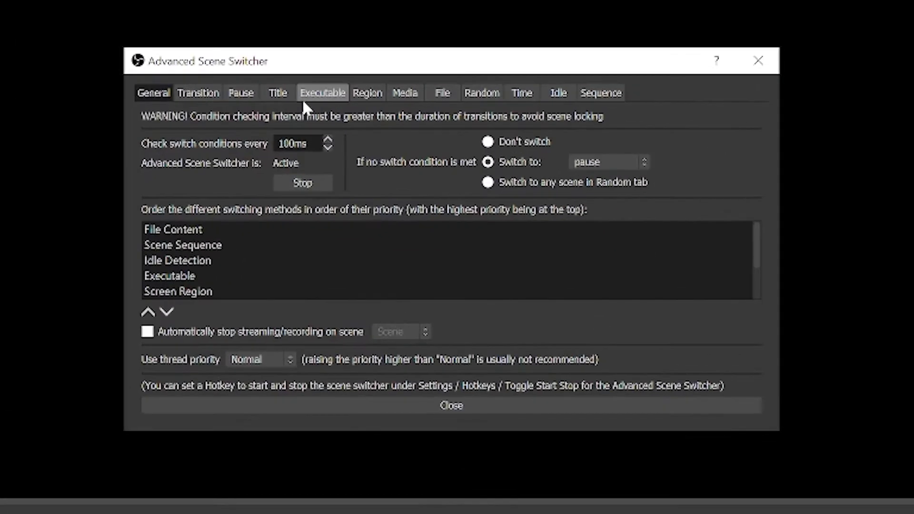
Review the executable rule for blender.exe in the Advanced Scene Switcher, and close the dialog
{"action": "left_click", "coordinate": [398, 192]}
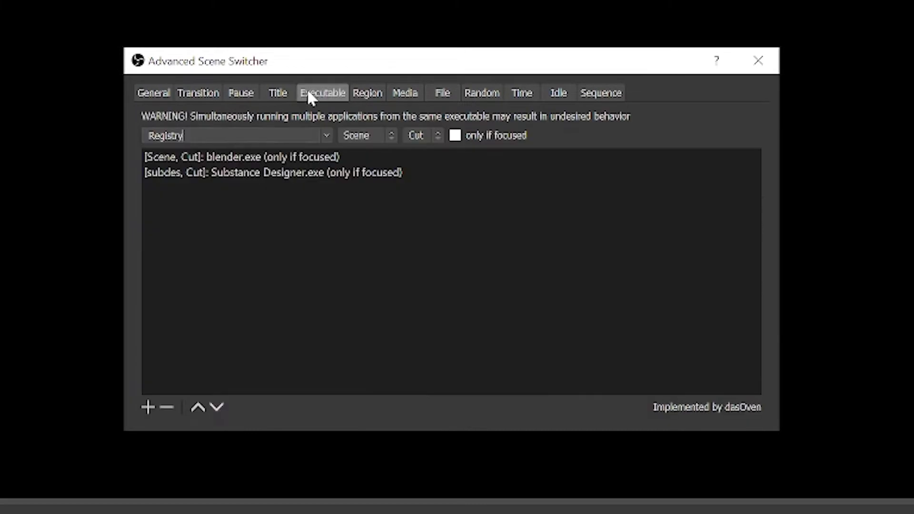
{"action": "left_click", "coordinate": [182, 157]}
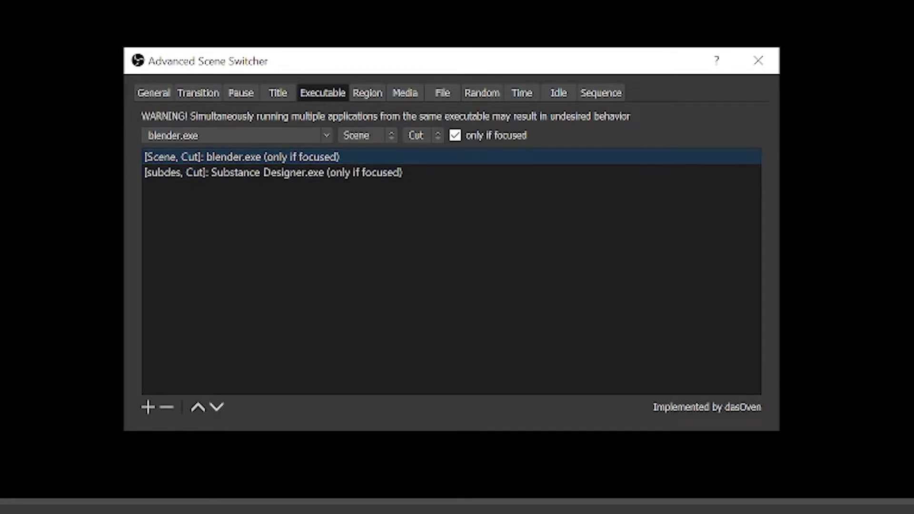
{"action": "left_click", "coordinate": [759, 61]}
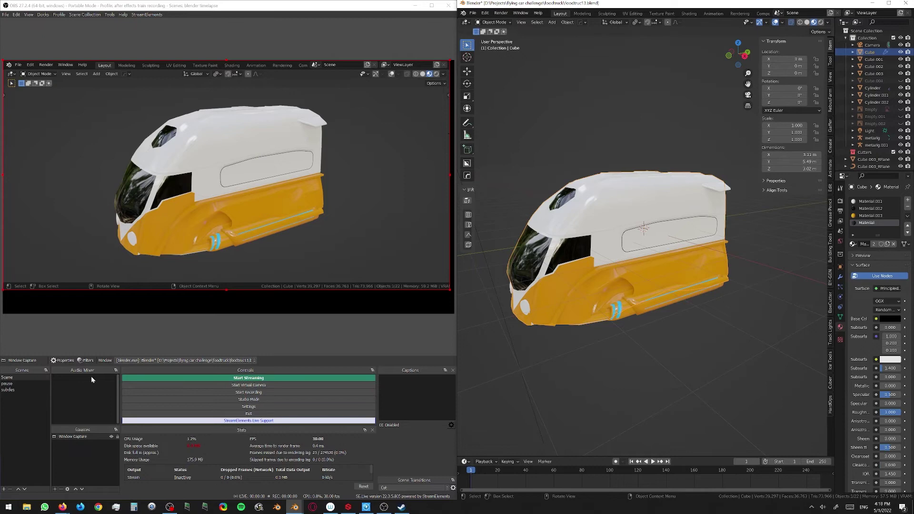
Review the pause-scene.lua script and its Pause Scene setting in the OBS Scripts dialog, and close it
{"action": "left_click", "coordinate": [24, 383]}
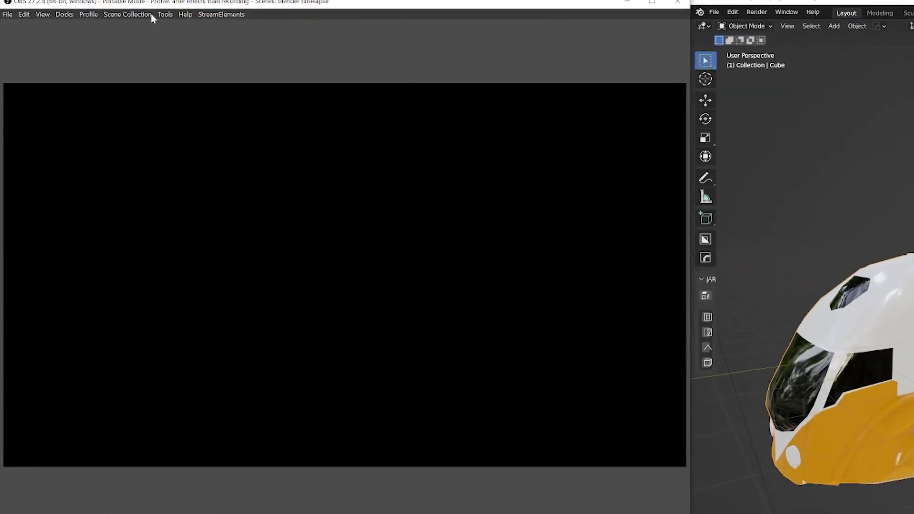
{"action": "left_click", "coordinate": [105, 15]}
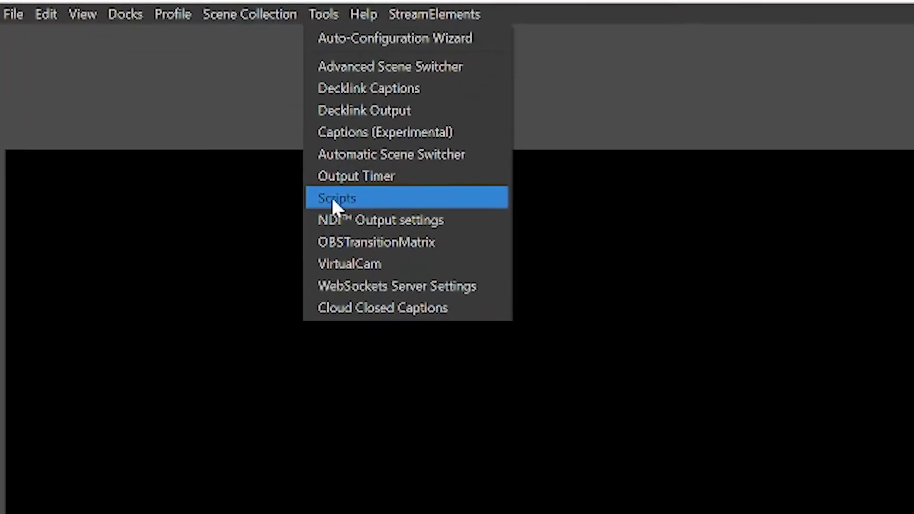
{"action": "left_click", "coordinate": [333, 204]}
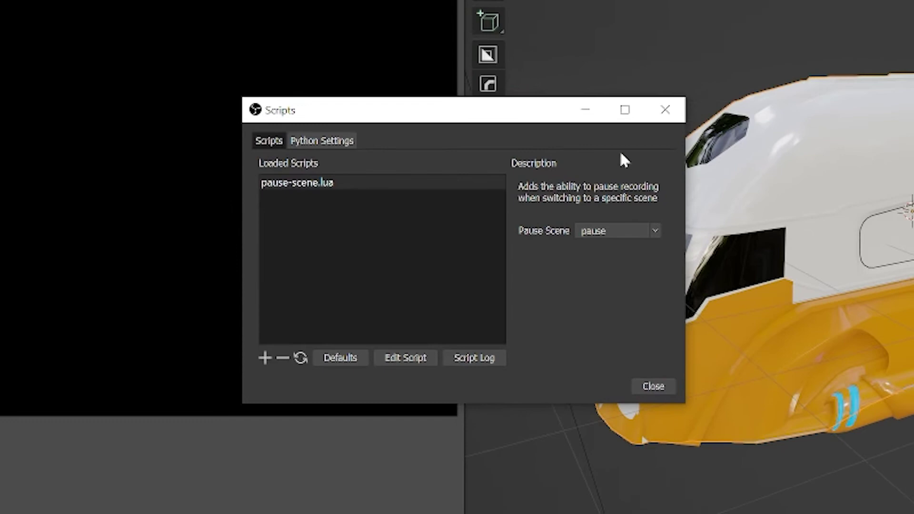
{"action": "left_click", "coordinate": [718, 78]}
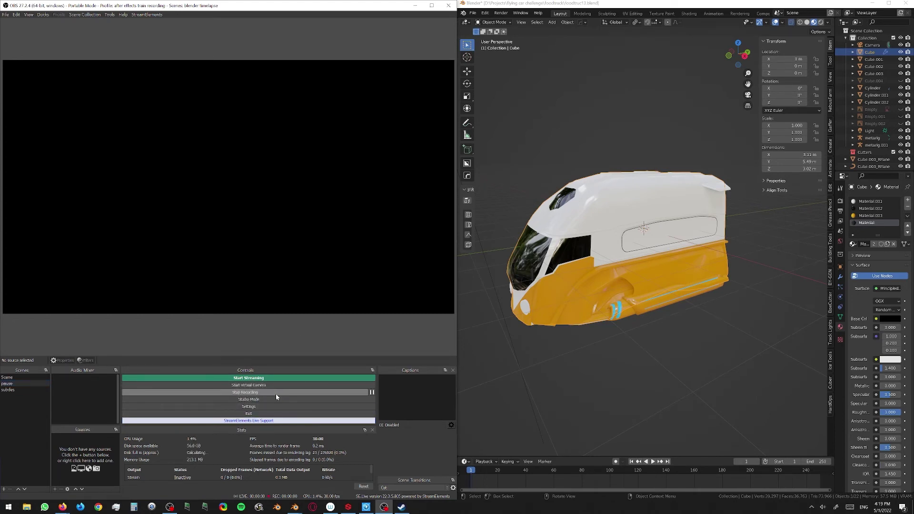
Start recording in OBS and switch focus between the main Blender window and OBS to test automatic pausing and resuming
{"action": "left_click", "coordinate": [276, 394]}
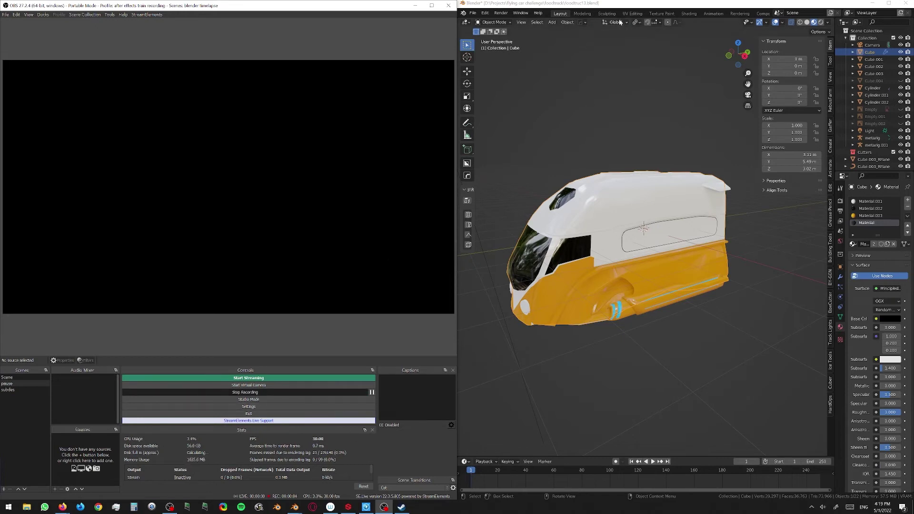
{"action": "left_click", "coordinate": [637, 7]}
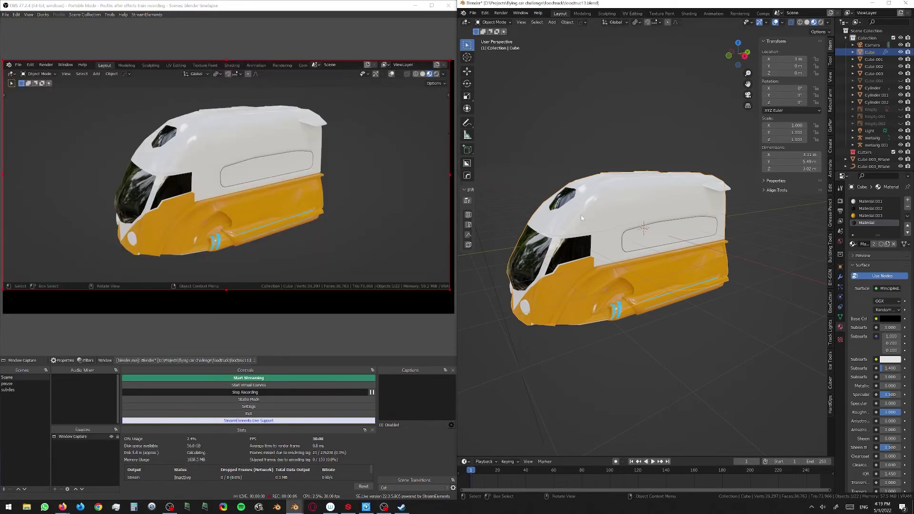
{"action": "left_click_drag", "start_coordinate": [581, 215], "coordinate": [540, 206]}
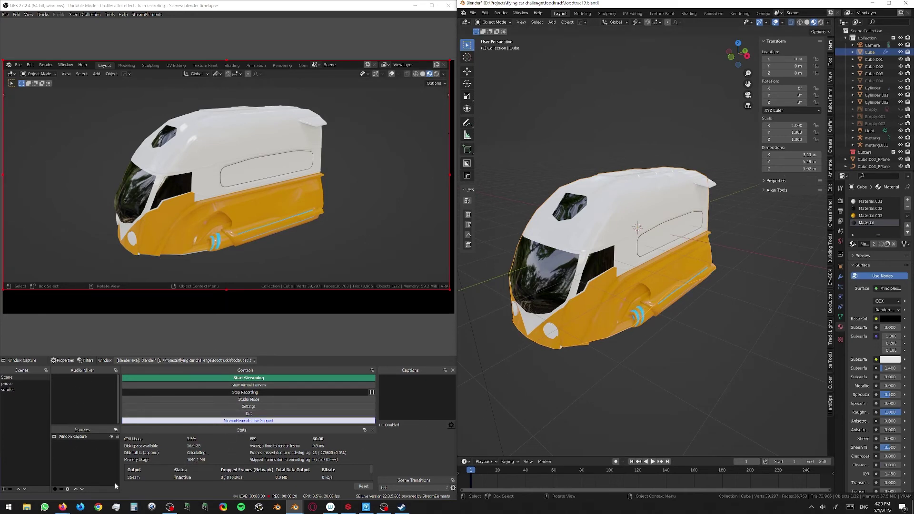
{"action": "left_click", "coordinate": [106, 465]}
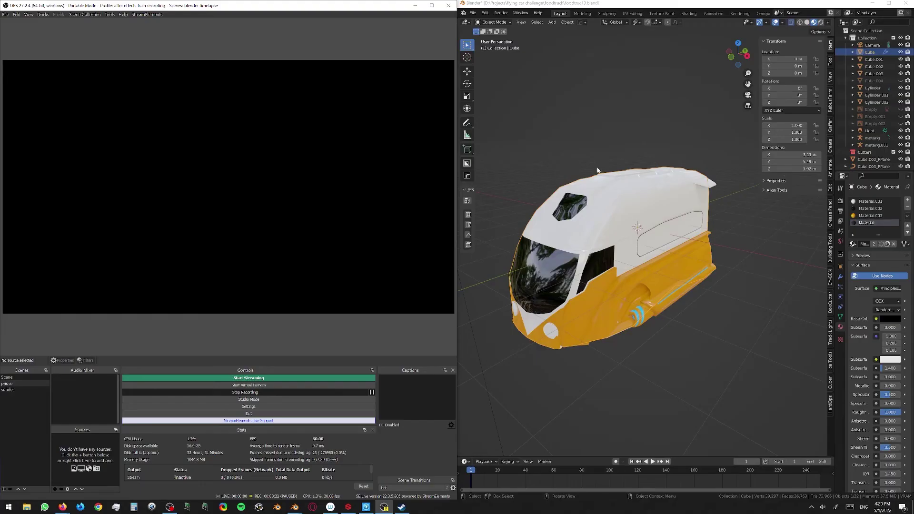
{"action": "mouse_move", "coordinate": [577, 124]}
{"action": "left_mouse_down"}
{"action": "mouse_move", "coordinate": [596, 140]}
{"action": "mouse_move", "coordinate": [593, 132]}
{"action": "left_mouse_up"}
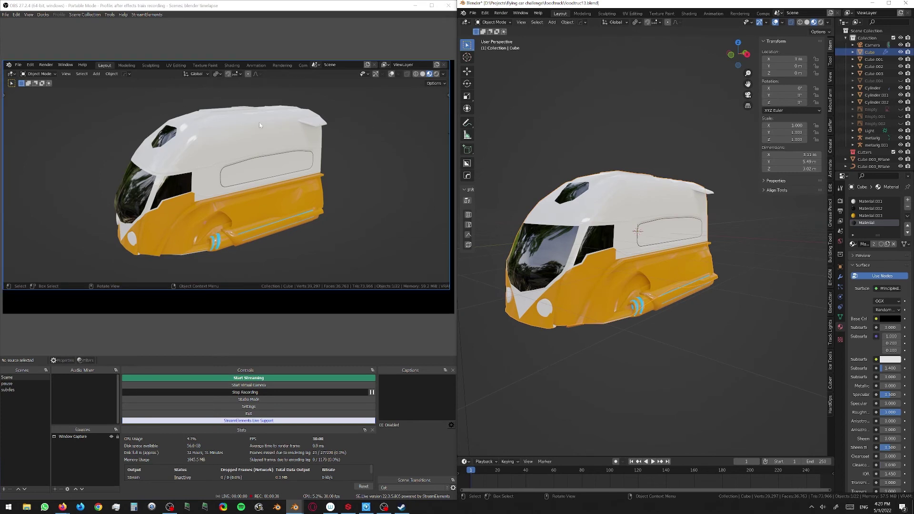
Examine the van from several angles and distances in the main Blender window while OBS captures the second window
{"action": "scroll", "coordinate": [648, 262], "scroll_direction": "up", "scroll_amount": 4}
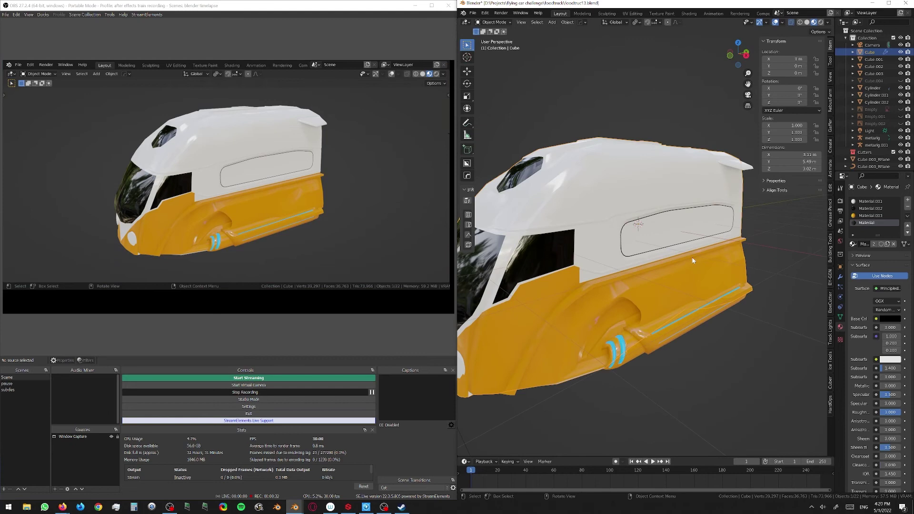
{"action": "scroll", "coordinate": [648, 261], "scroll_direction": "up", "scroll_amount": 3}
{"action": "scroll", "coordinate": [698, 258], "scroll_direction": "down", "scroll_amount": 12}
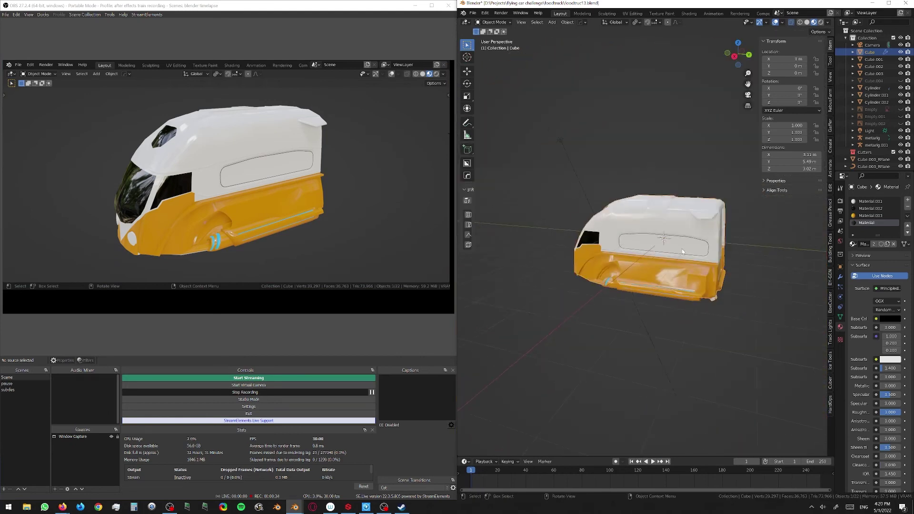
{"action": "scroll", "coordinate": [743, 264], "scroll_direction": "up", "scroll_amount": 6}
{"action": "left_click_drag", "start_coordinate": [770, 255], "coordinate": [632, 332]}
{"action": "scroll", "coordinate": [652, 312], "scroll_direction": "up", "scroll_amount": 2}
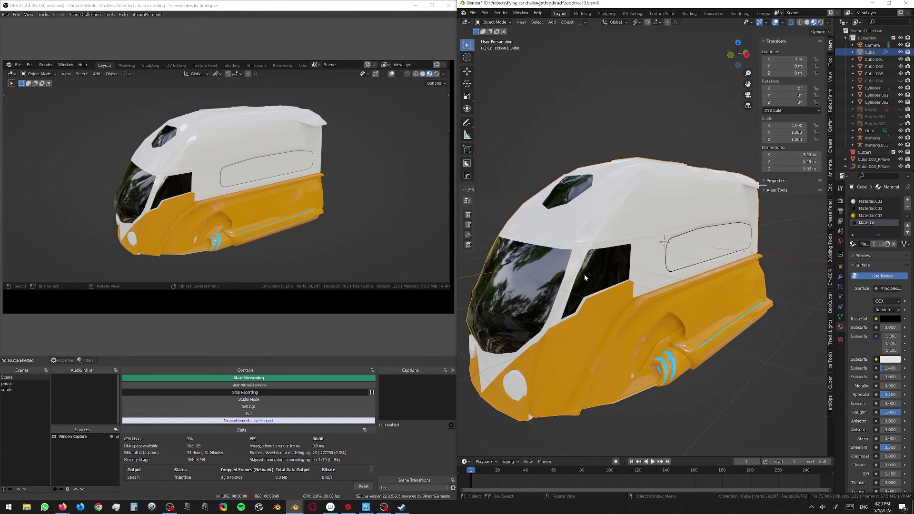
{"action": "left_click_drag", "start_coordinate": [572, 264], "coordinate": [590, 312]}
{"action": "scroll", "coordinate": [583, 266], "scroll_direction": "up", "scroll_amount": 3}
{"action": "scroll", "coordinate": [656, 252], "scroll_direction": "down", "scroll_amount": 2}
{"action": "scroll", "coordinate": [634, 274], "scroll_direction": "up", "scroll_amount": 3}
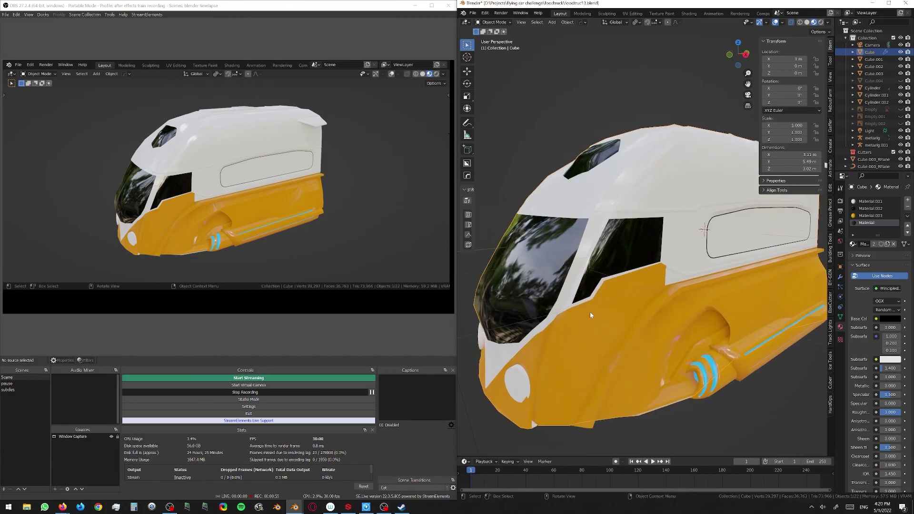